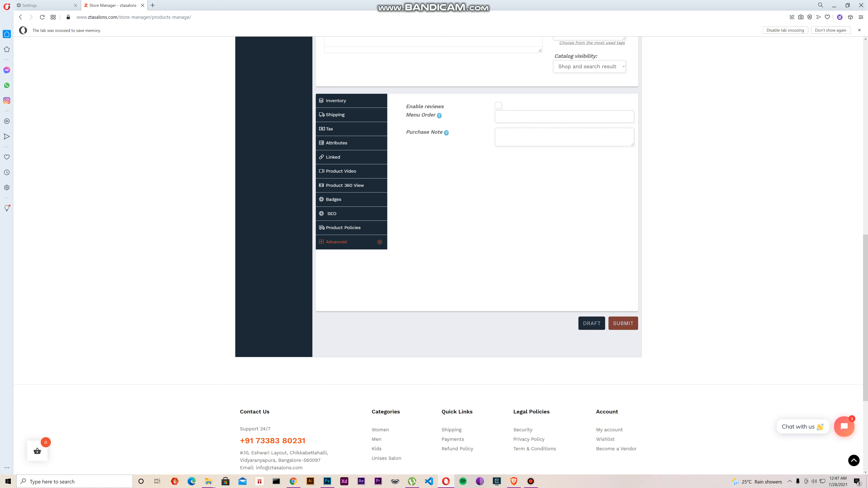
# - Enable reviews in the new product's advanced settings
pyautogui.click(498, 106)
pyautogui.scroll(4, 444, 239)
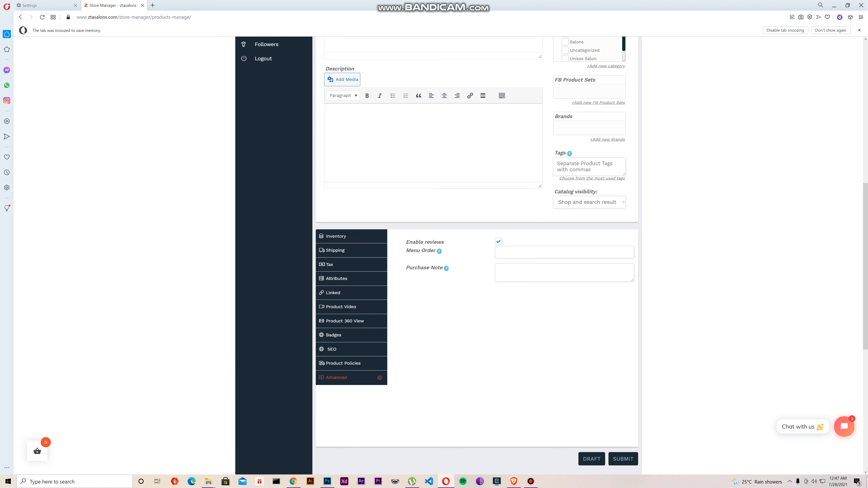
pyautogui.scroll(6, 444, 239)
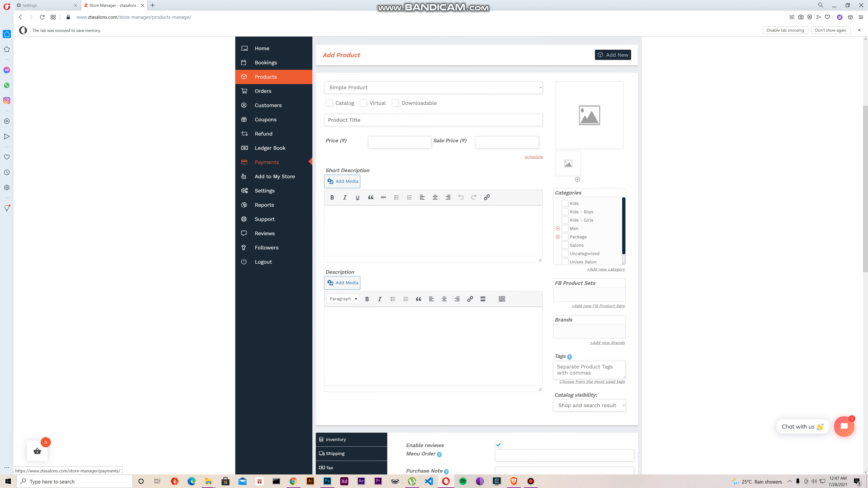
# - Open the store's Ledger Book and examine the earnings summary and the list of order entries
pyautogui.moveTo(266, 120)
pyautogui.click(269, 148)
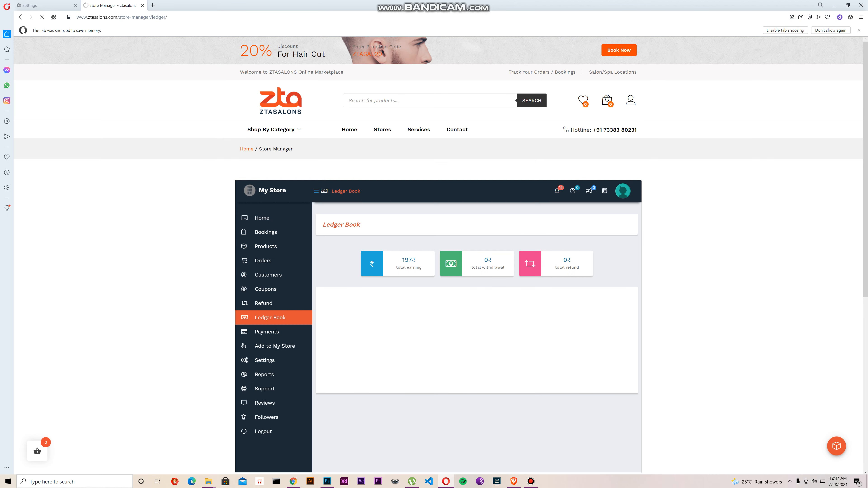
pyautogui.scroll(-2, 437, 256)
pyautogui.scroll(-1, 438, 256)
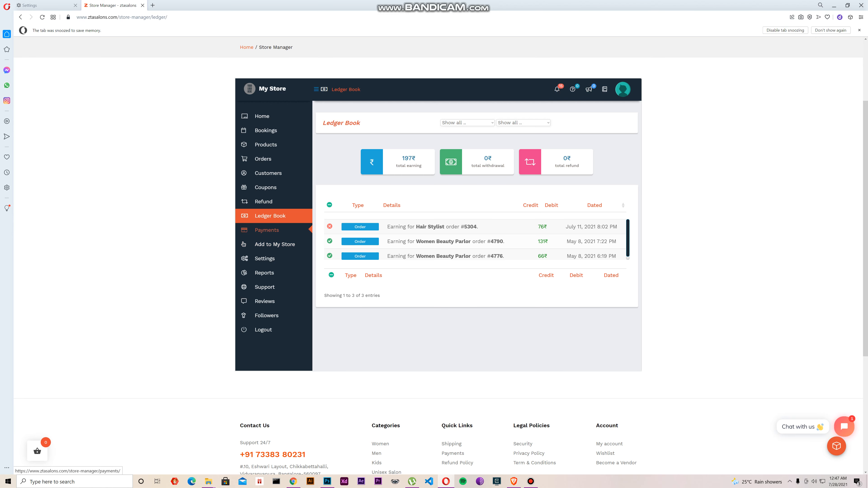
# - Open the store's payments history and examine the transactions table with its export and withdrawal options
pyautogui.click(266, 229)
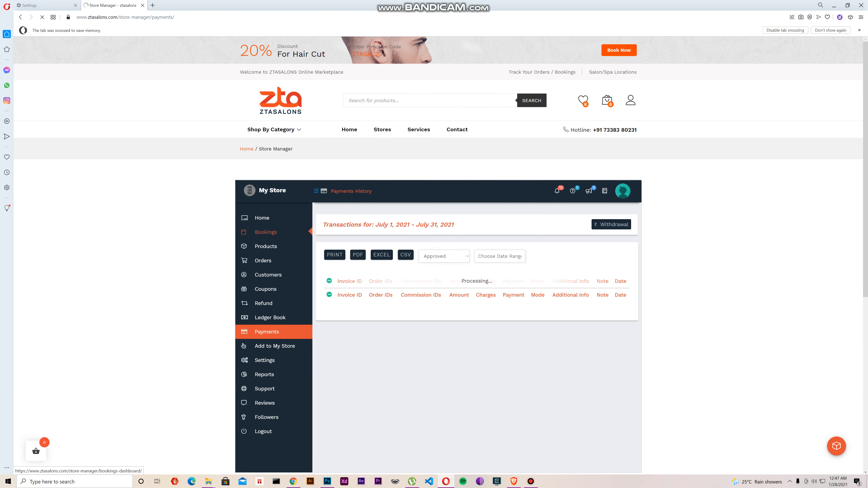
pyautogui.scroll(-2, 273, 232)
pyautogui.scroll(-3, 273, 232)
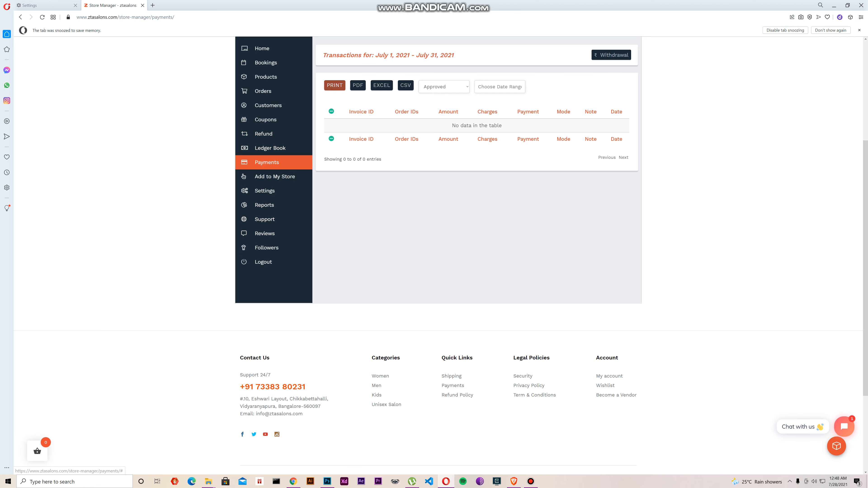
pyautogui.scroll(2, 438, 205)
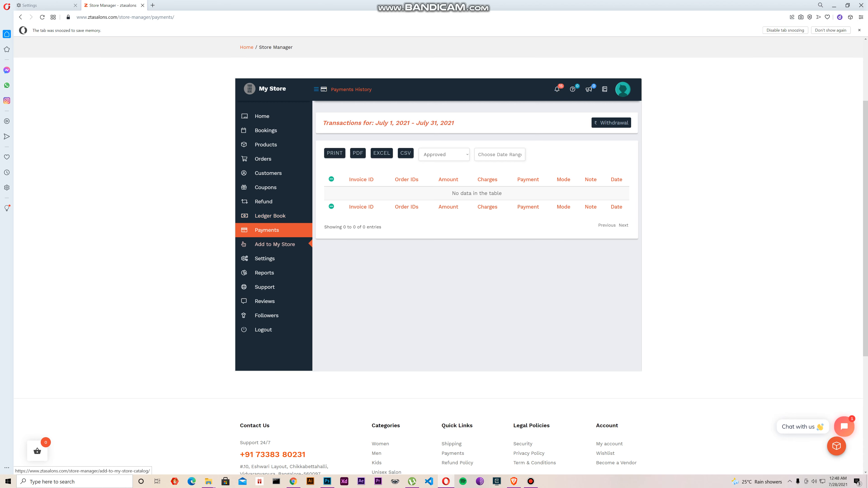
# - View the Add to My Store catalog and the store's refund requests
pyautogui.click(274, 244)
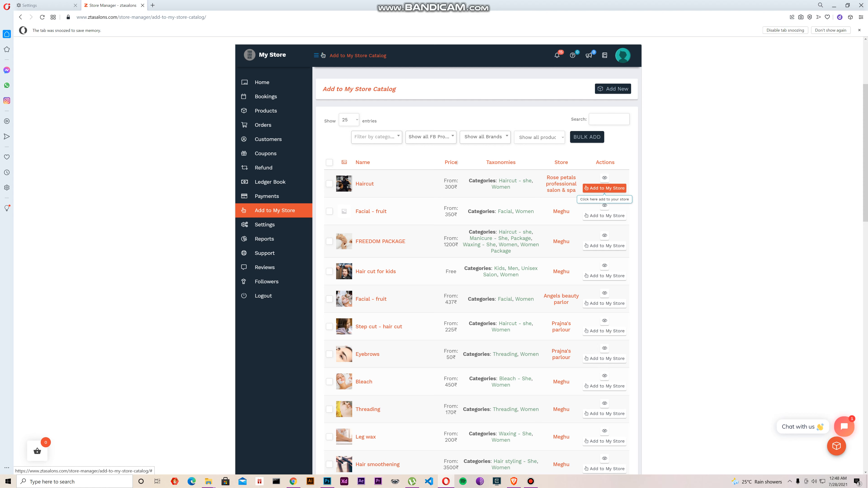
pyautogui.click(263, 168)
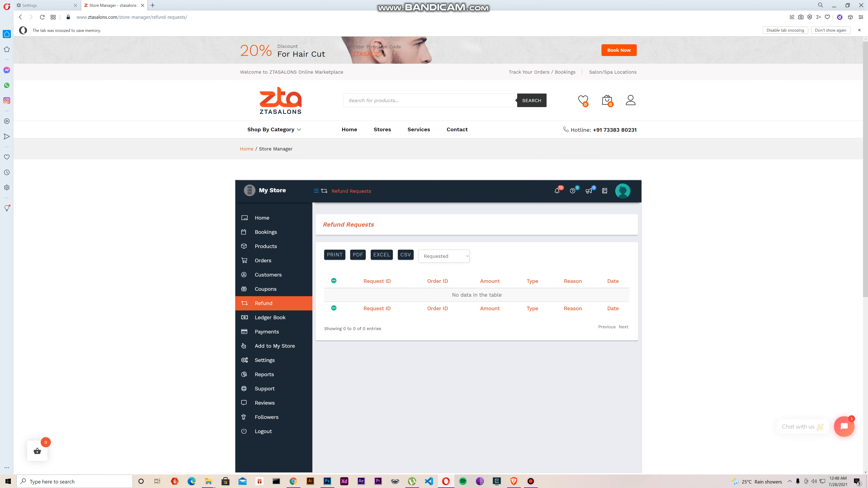
pyautogui.scroll(-2, 440, 255)
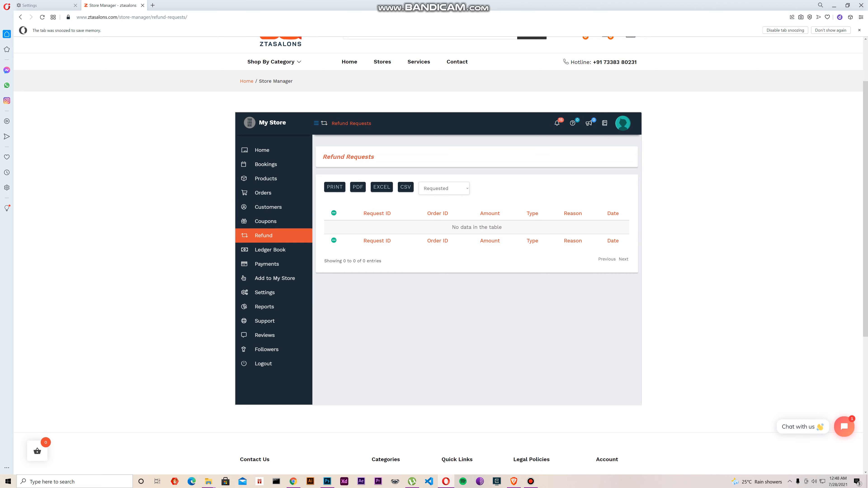
pyautogui.scroll(-2, 258, 239)
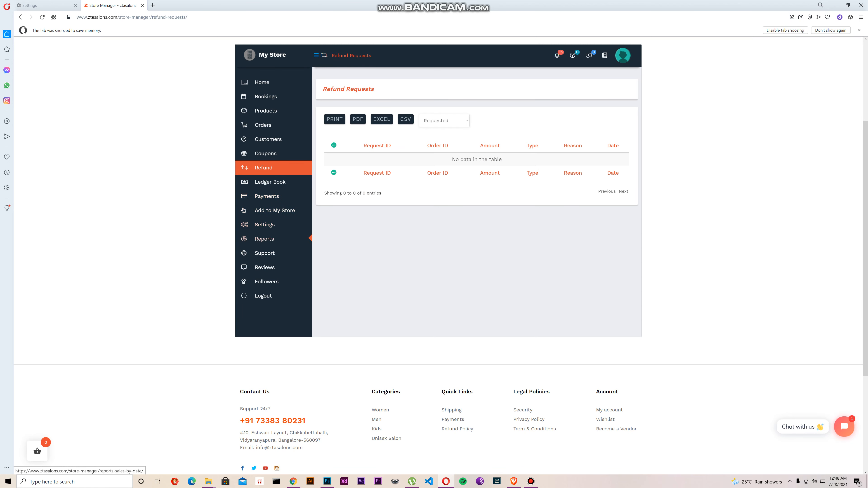
# - Open the store's support tickets and examine the ticket table and its filters
pyautogui.click(265, 253)
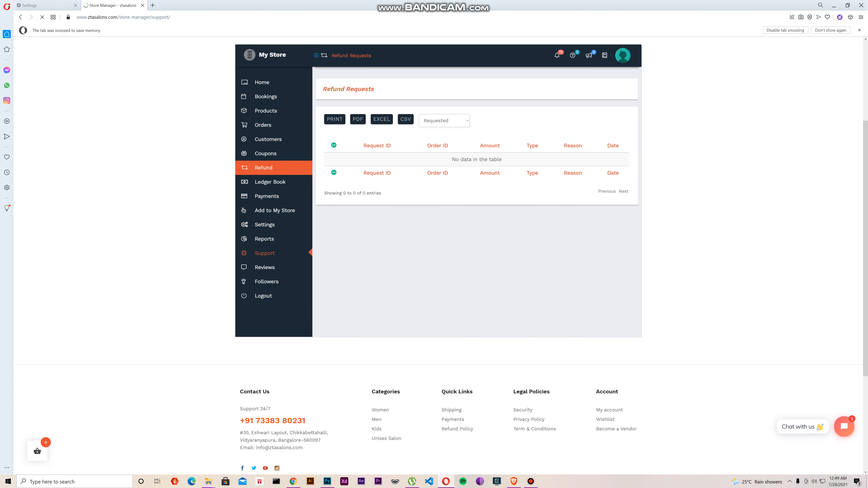
pyautogui.scroll(-2, 438, 256)
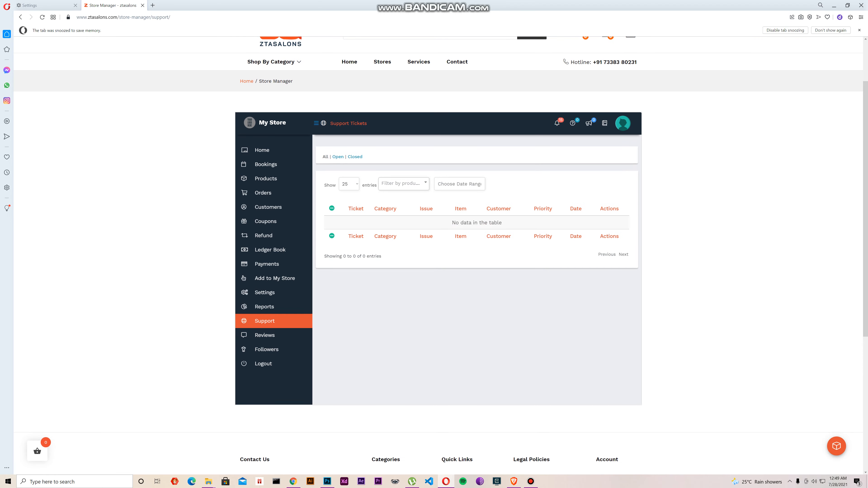
pyautogui.scroll(-1, 438, 255)
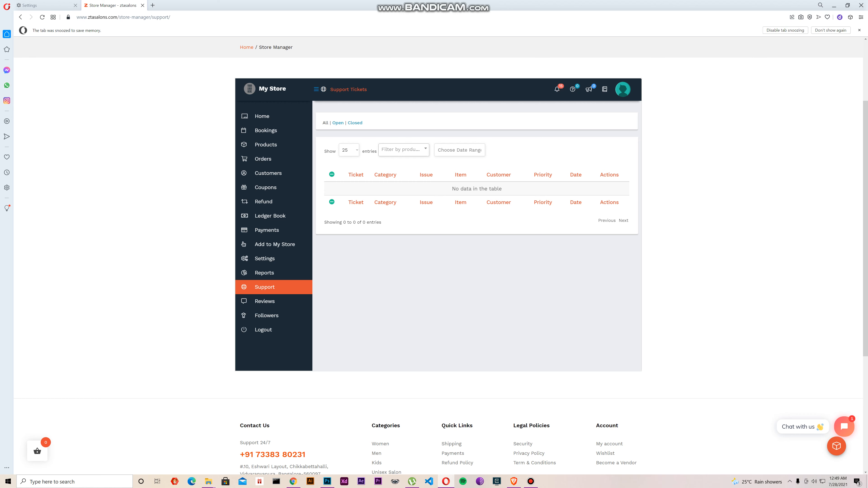
pyautogui.scroll(-2, 265, 233)
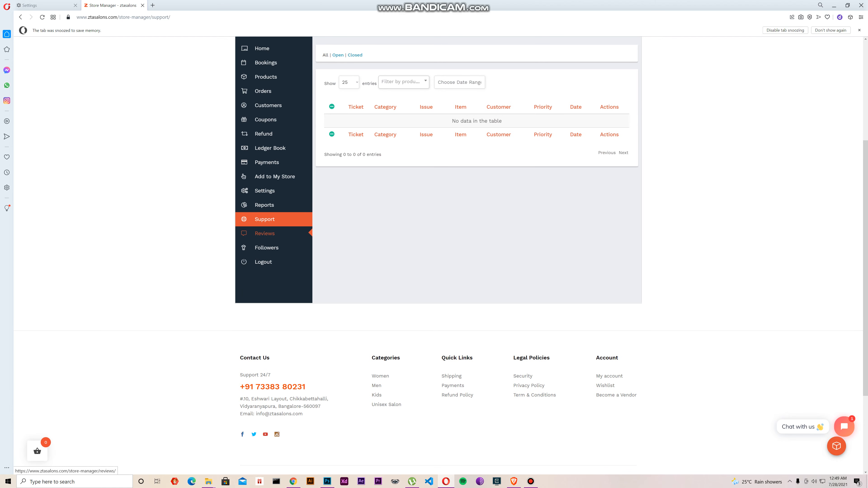
# - Open the store reviews page and examine the review table
pyautogui.click(265, 233)
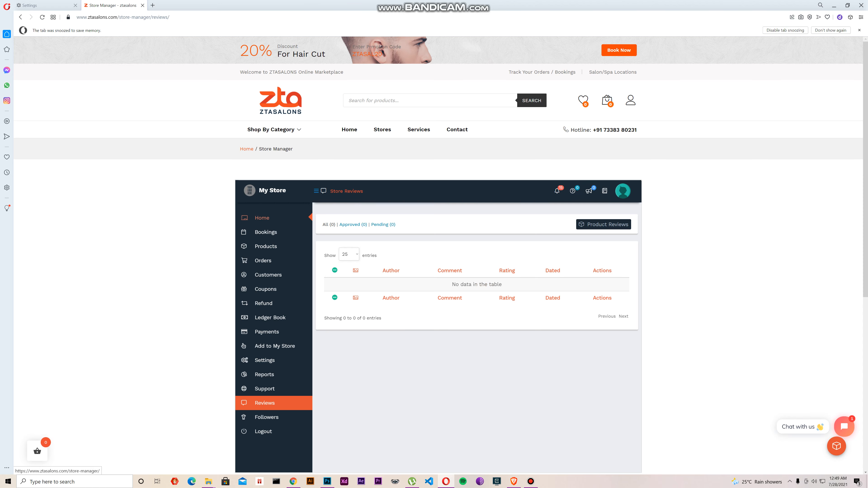
pyautogui.scroll(-3, 310, 231)
pyautogui.scroll(1, 310, 291)
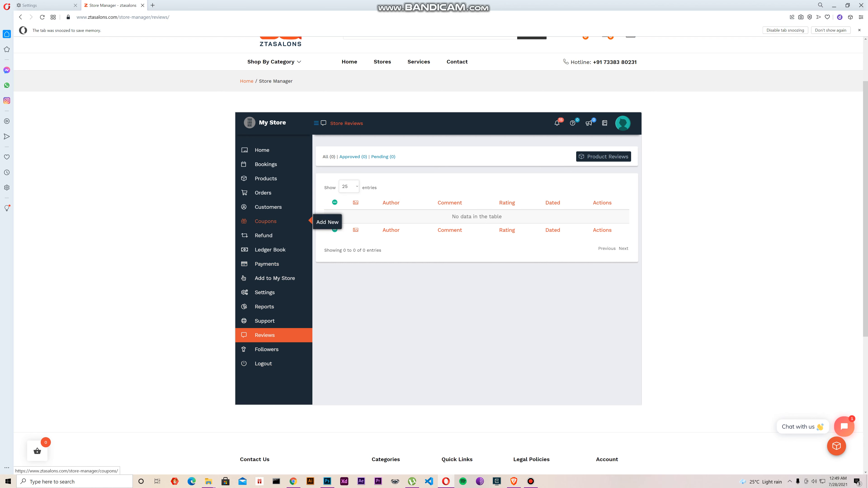
# - Start a new coupon from the coupons listing and set its code to SAMP50
pyautogui.click(265, 222)
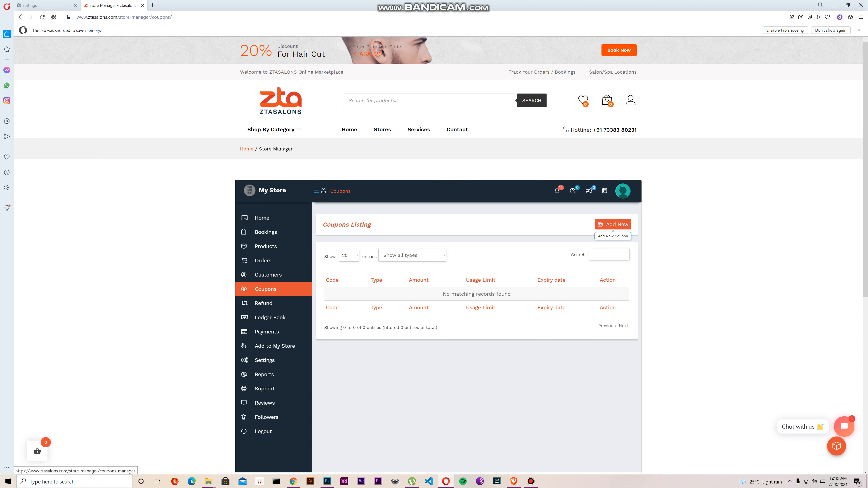
pyautogui.click(612, 225)
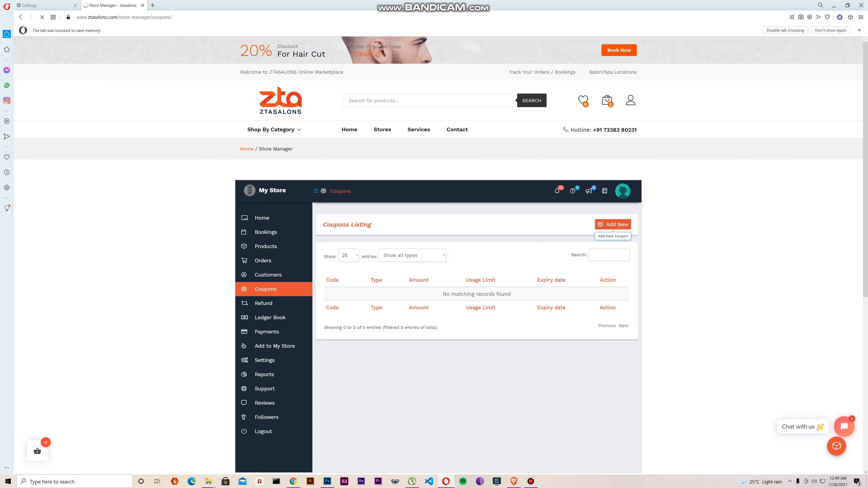
pyautogui.scroll(-2, 613, 224)
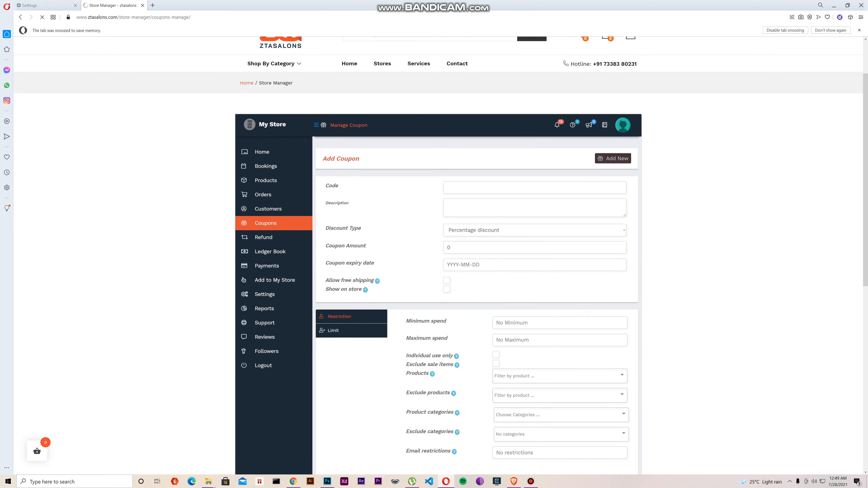
pyautogui.click(534, 186)
pyautogui.press('Down')
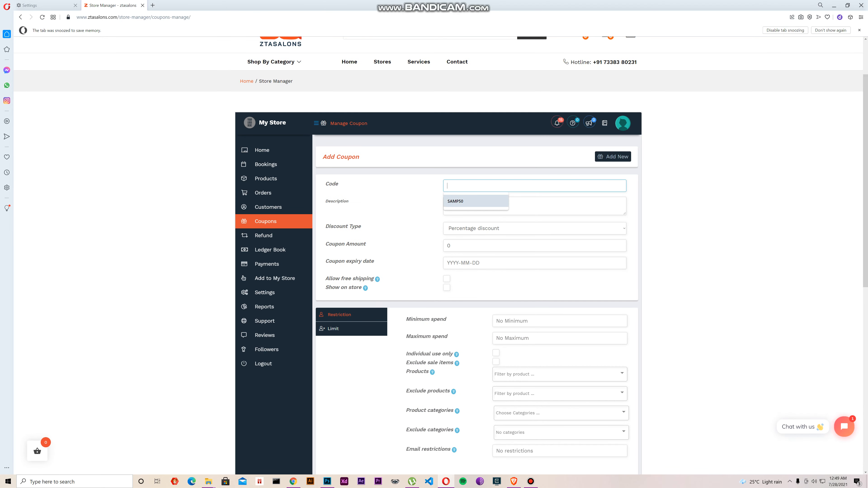
pyautogui.press('Return')
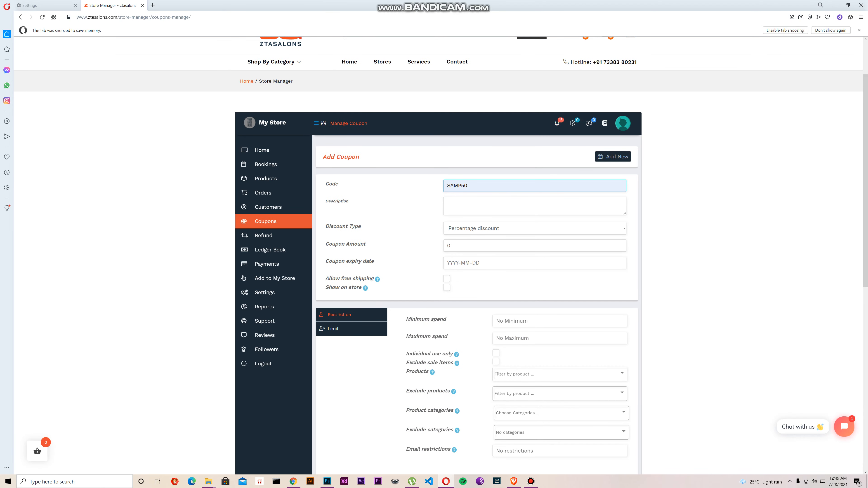
# - Choose Percentage discount as the coupon's discount type and set the coupon amount to 5
pyautogui.click(534, 207)
pyautogui.click(534, 228)
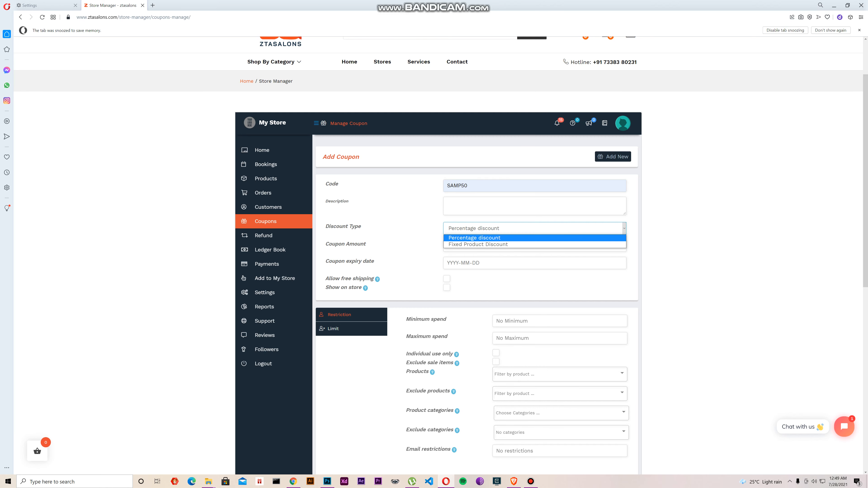
pyautogui.click(534, 238)
pyautogui.click(534, 246)
pyautogui.hotkey('ctrl', 'a')
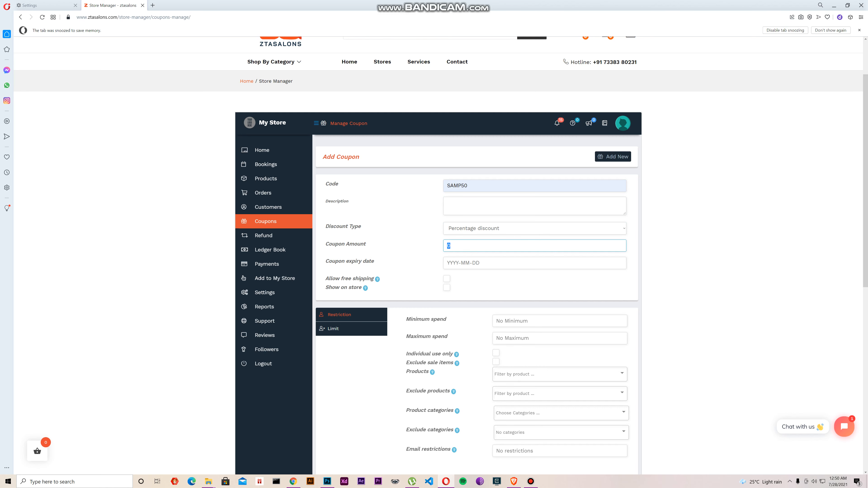
pyautogui.write('5')
pyautogui.click(409, 255)
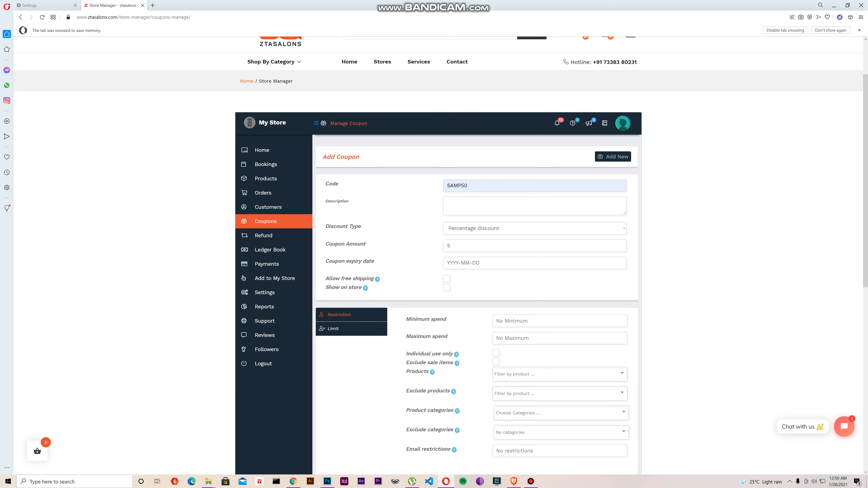
# - Highlight the coupon code and view the expiry date calendar without choosing a date
pyautogui.doubleClick(459, 186)
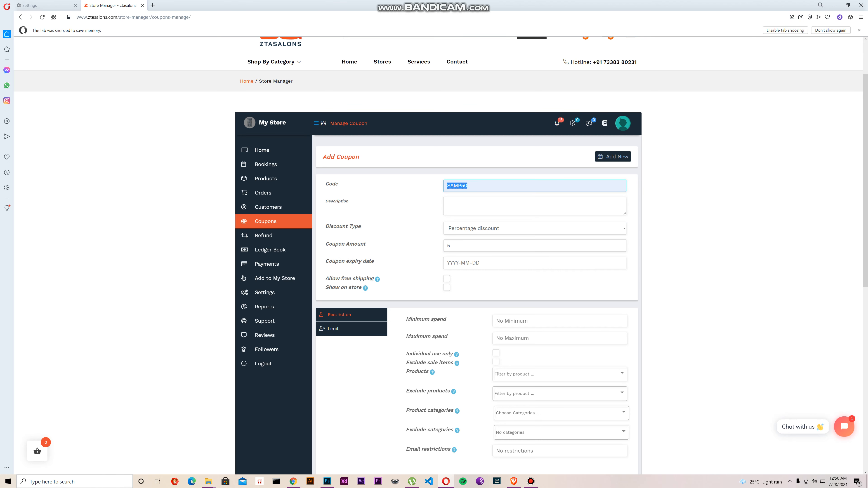
pyautogui.scroll(-2, 441, 253)
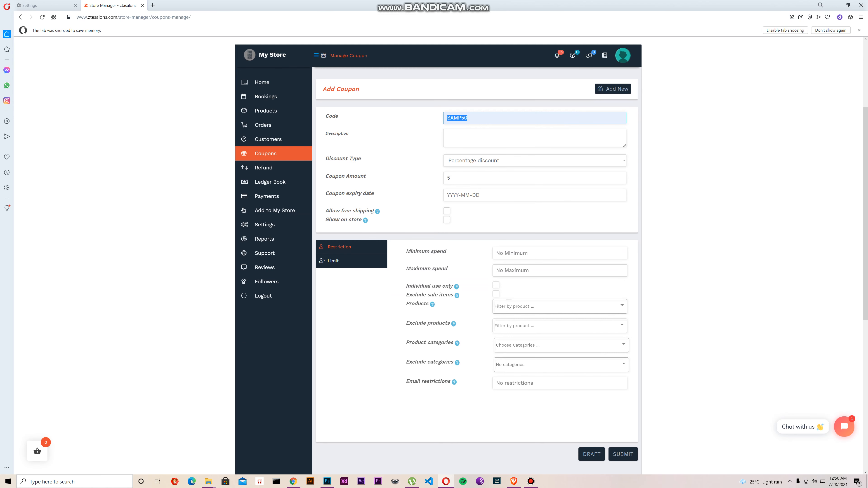
pyautogui.click(480, 195)
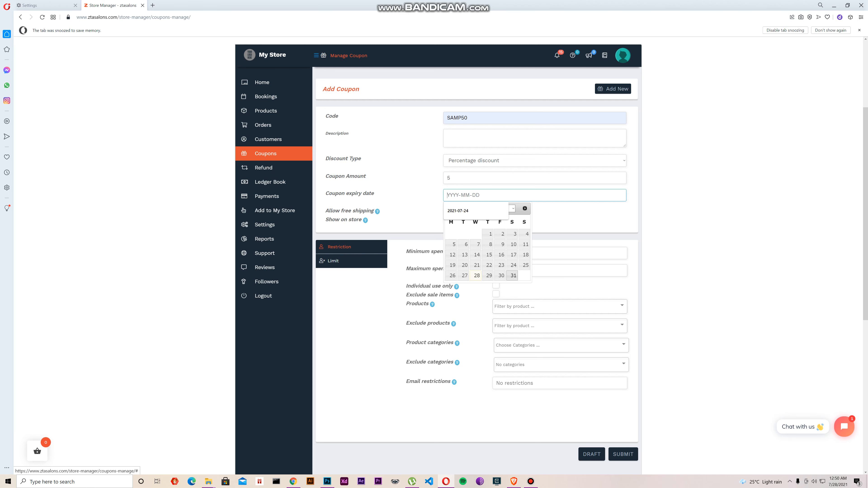
pyautogui.click(574, 217)
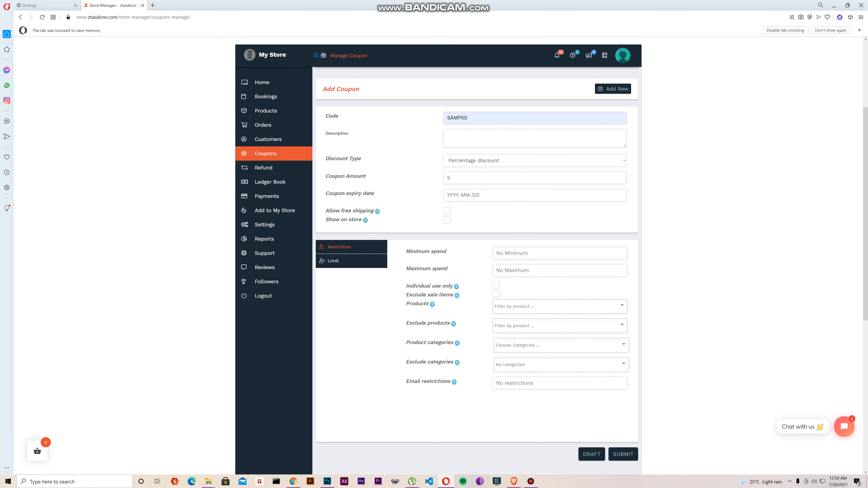
# - Set the coupon's minimum spend restriction to 600, leaving the maximum spend empty
pyautogui.scroll(-1, 574, 218)
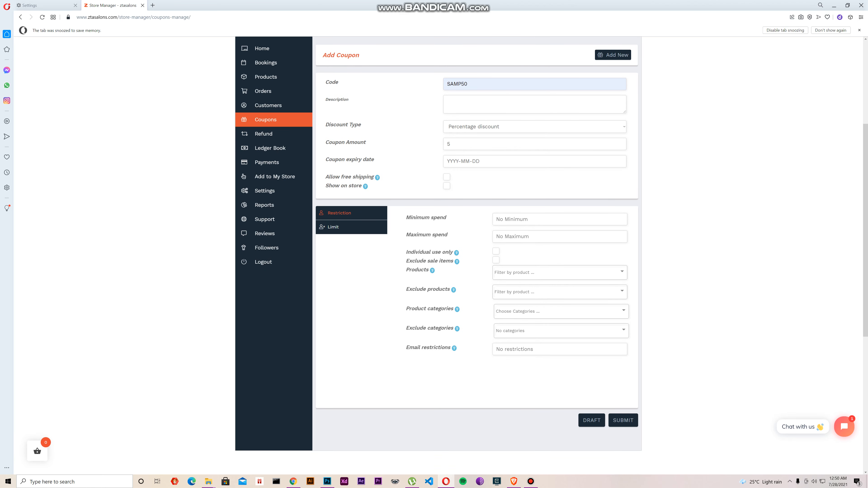
pyautogui.scroll(-1, 551, 244)
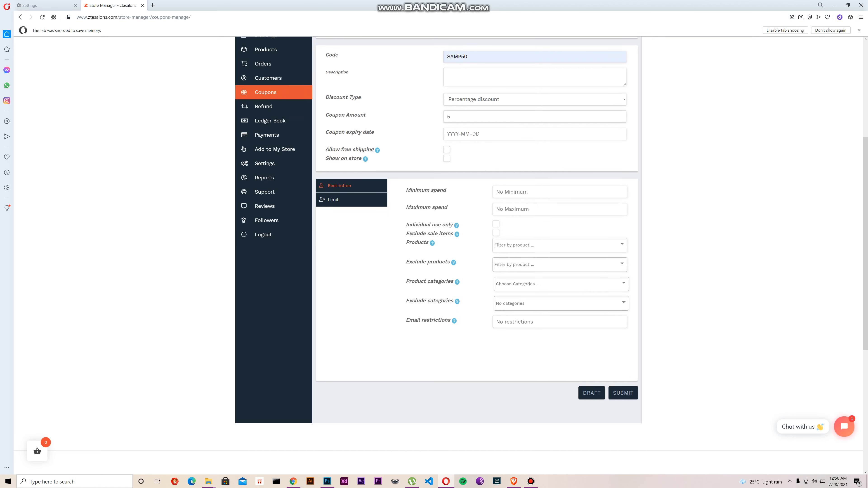
pyautogui.click(559, 185)
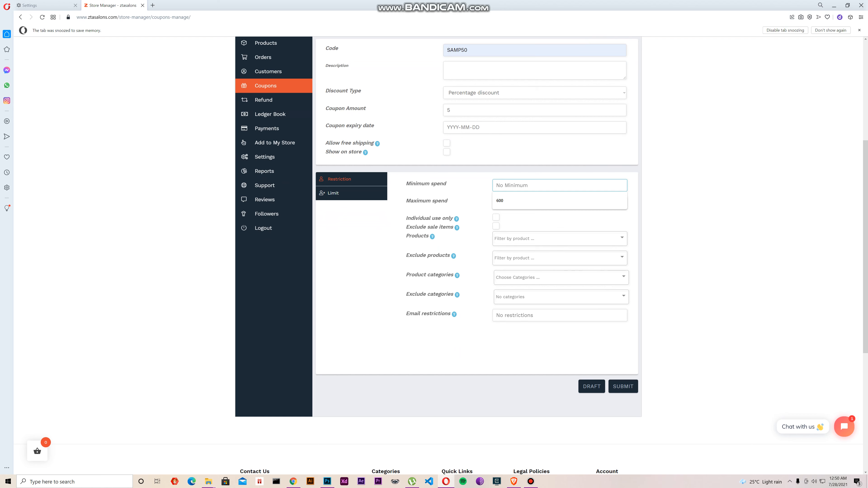
pyautogui.press('Down')
pyautogui.press('Return')
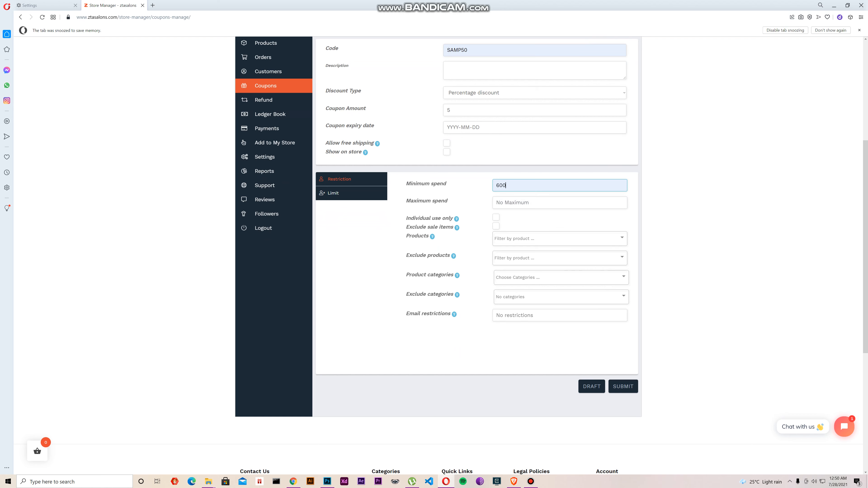
pyautogui.hotkey('shift', 'Left')
pyautogui.click(506, 185)
pyautogui.click(512, 203)
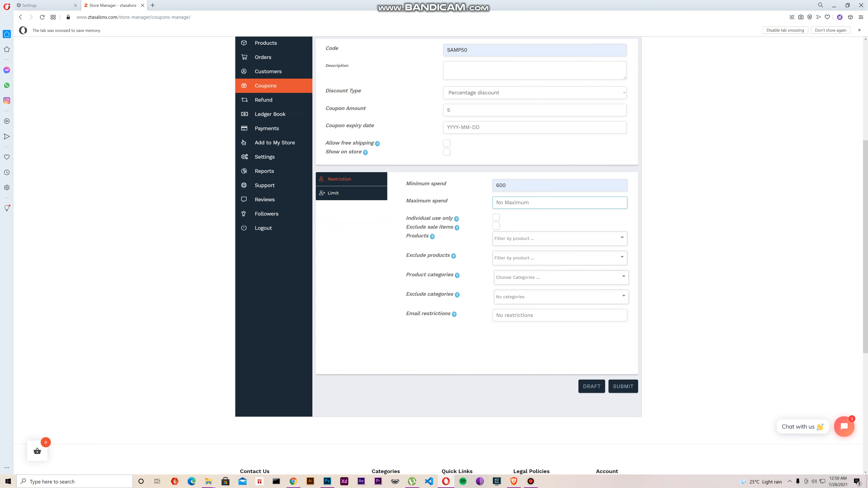
pyautogui.hotkey('shift', 'Tab')
pyautogui.scroll(3, 441, 255)
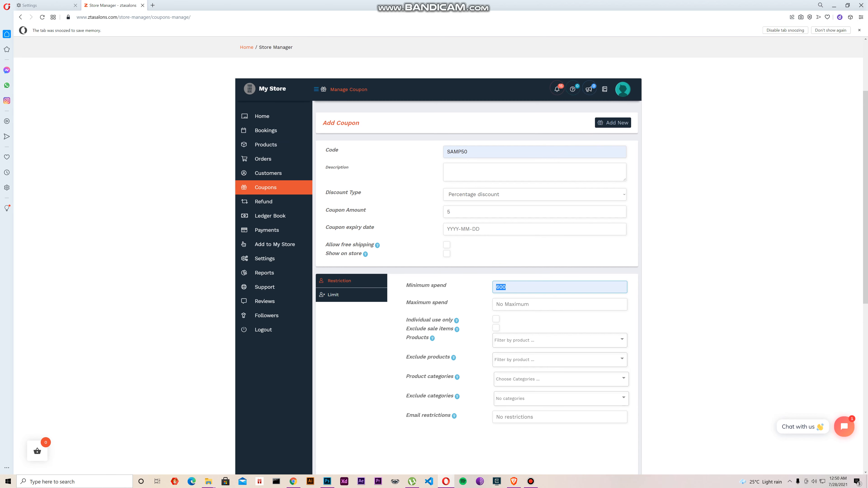
# - Set the coupon's maximum spend restriction to 1000
pyautogui.press('Tab')
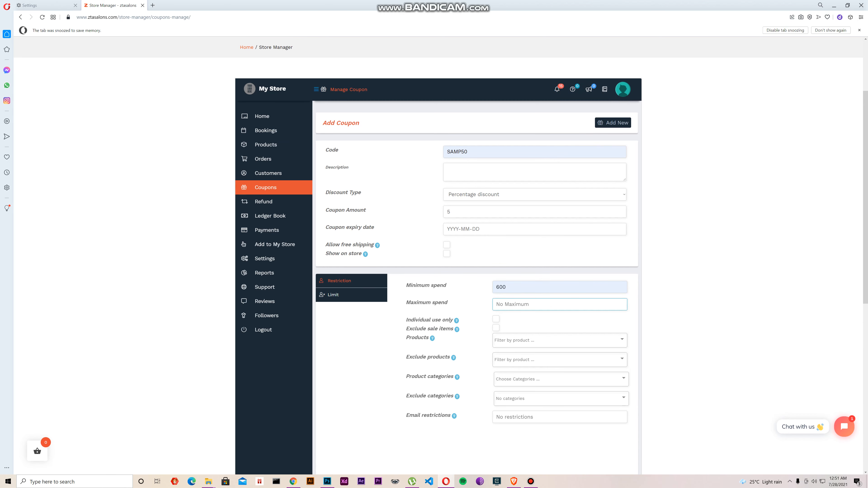
pyautogui.scroll(-1, 441, 255)
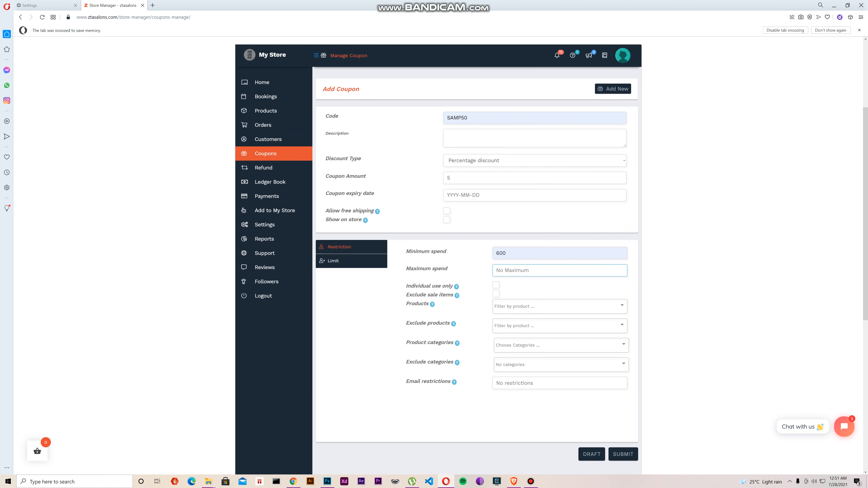
pyautogui.write('1000')
pyautogui.press('Tab')
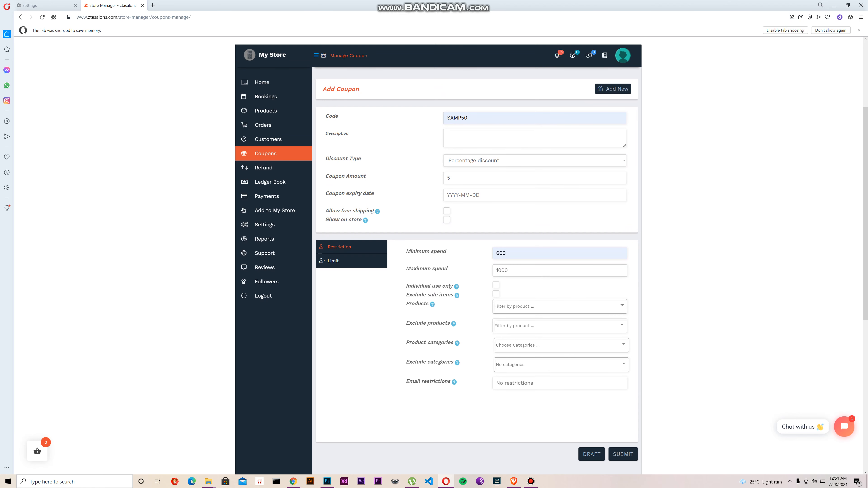
# - View the coupon's product filter without choosing a product, and restrict the coupon to the Kids product category
pyautogui.scroll(-2, 552, 255)
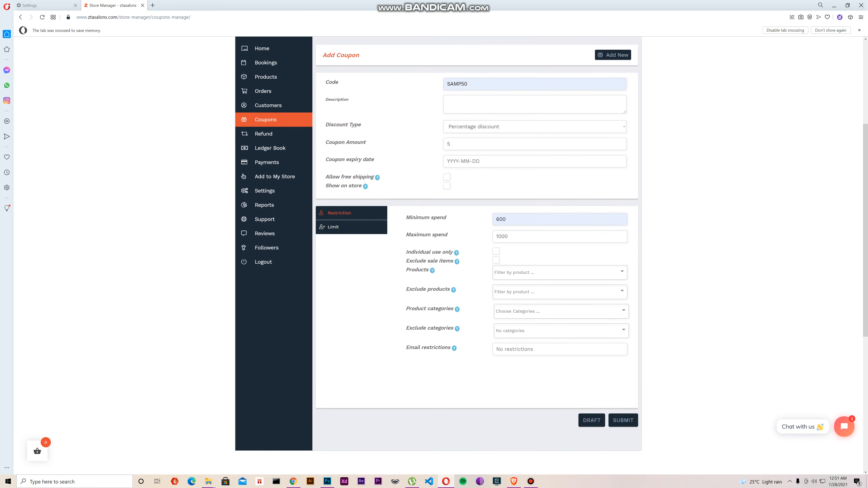
pyautogui.click(551, 239)
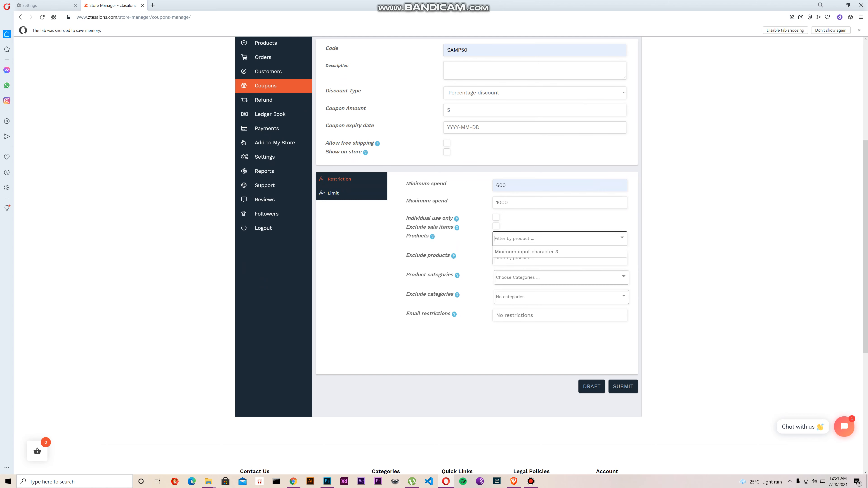
pyautogui.press('Escape')
pyautogui.click(561, 277)
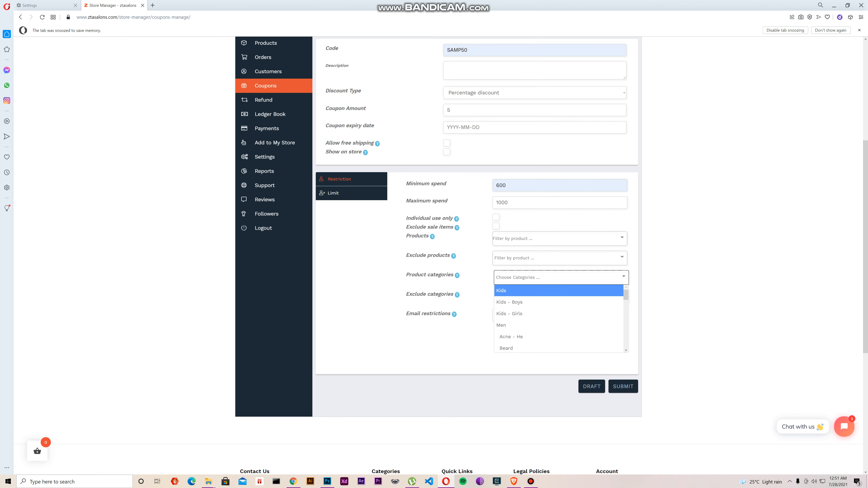
pyautogui.press('Return')
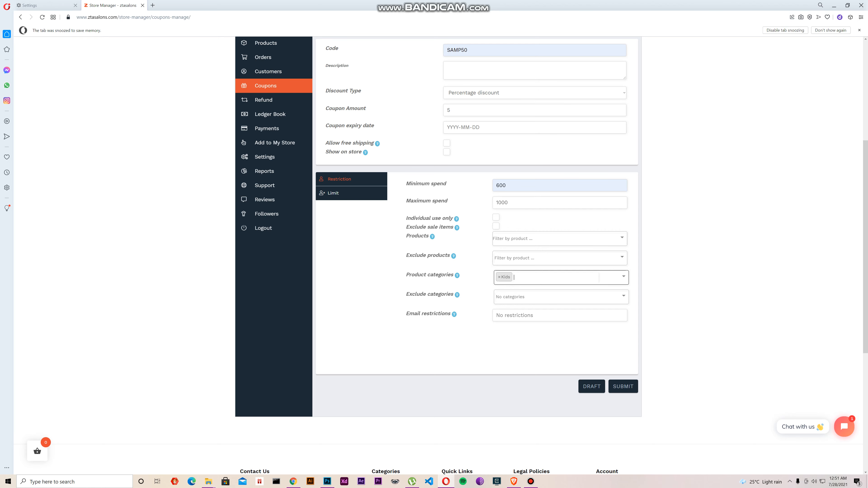
pyautogui.scroll(-1, 437, 239)
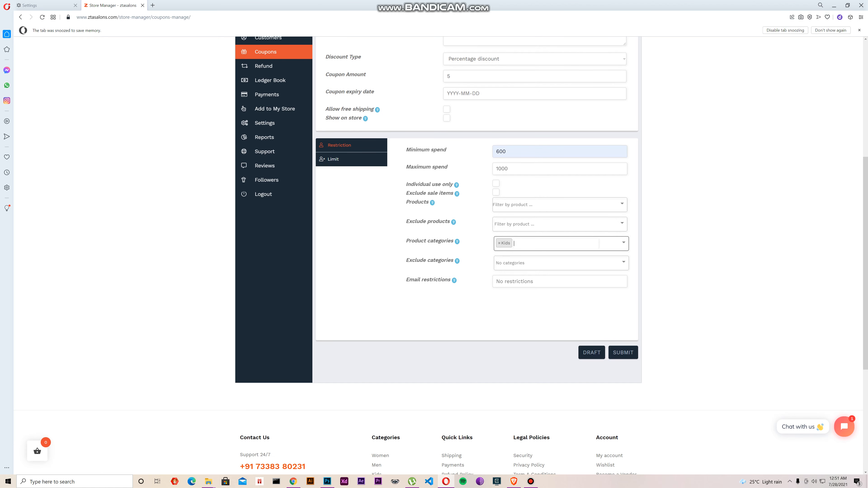
pyautogui.click(559, 281)
pyautogui.scroll(5, 437, 239)
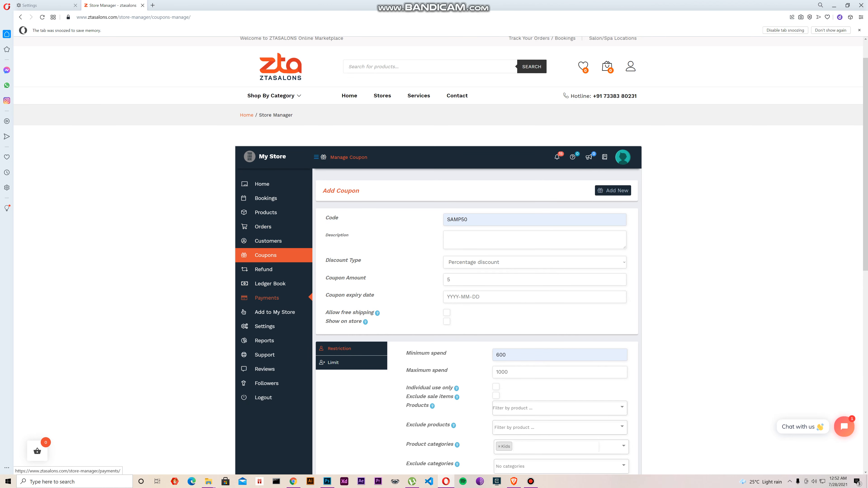
pyautogui.scroll(-4, 266, 297)
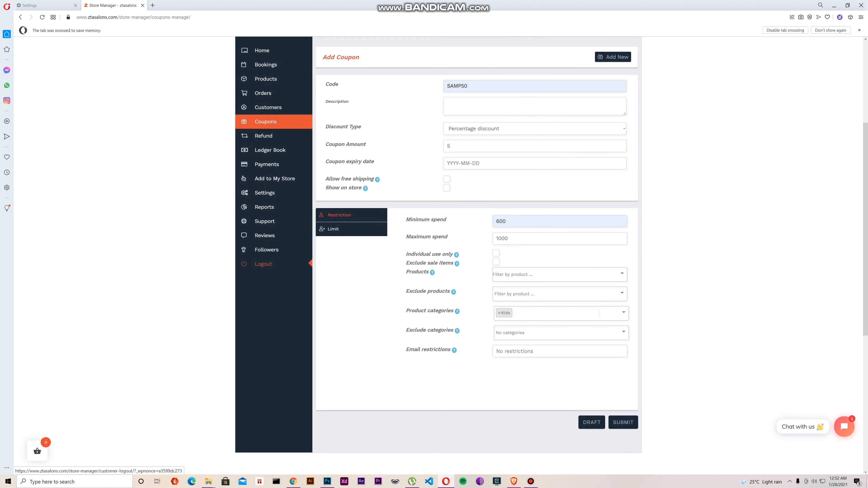
pyautogui.scroll(1, 266, 262)
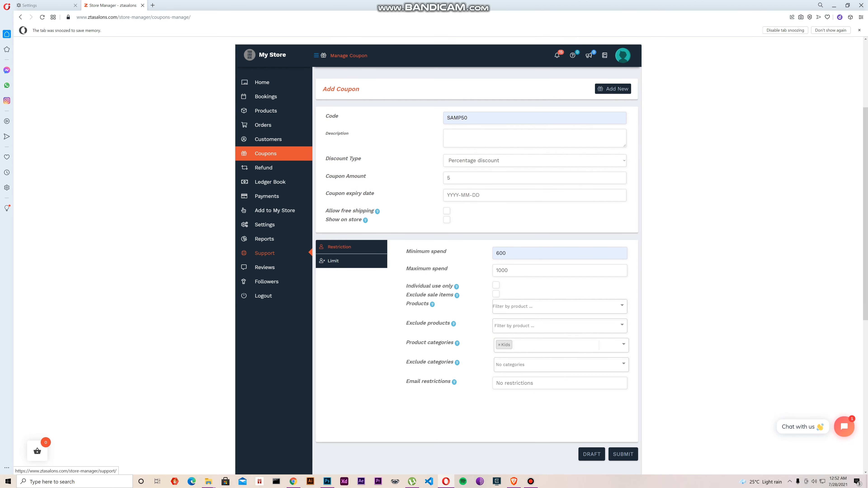